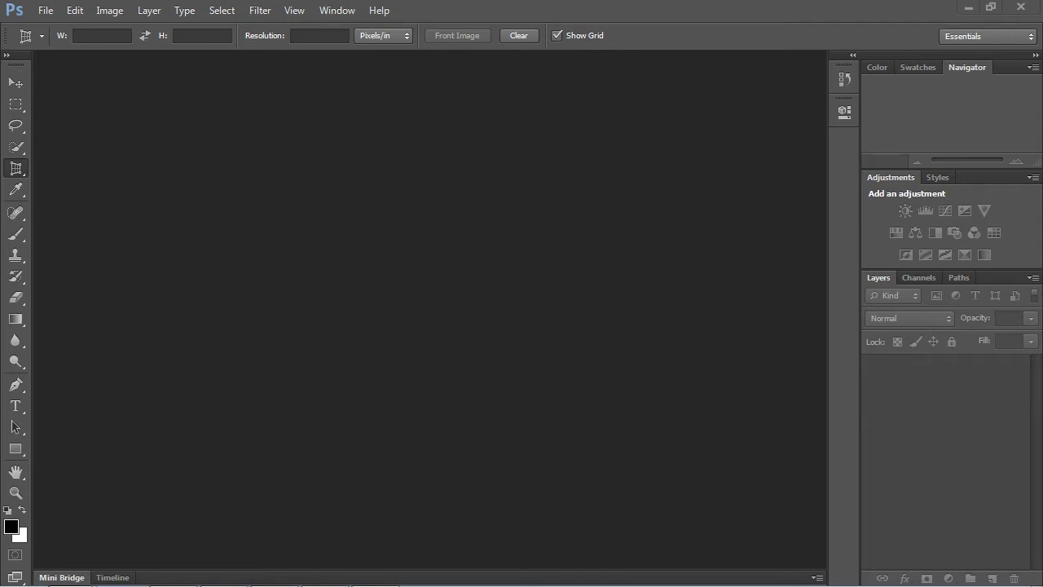
- Show the Histogram panel from the Window menu and move it slightly left
click(342, 14)
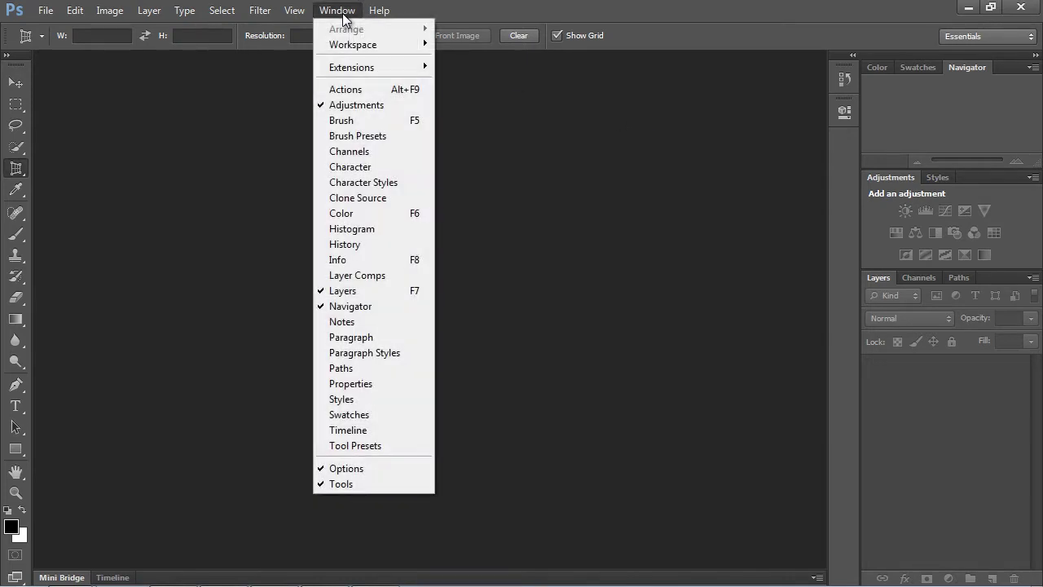
click(349, 228)
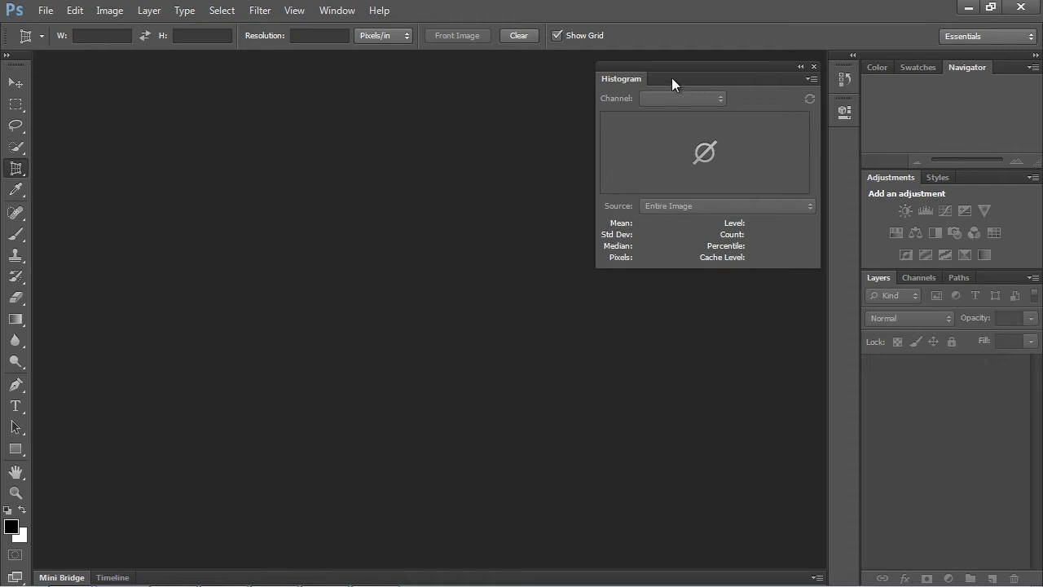
drag(663, 77, 594, 72)
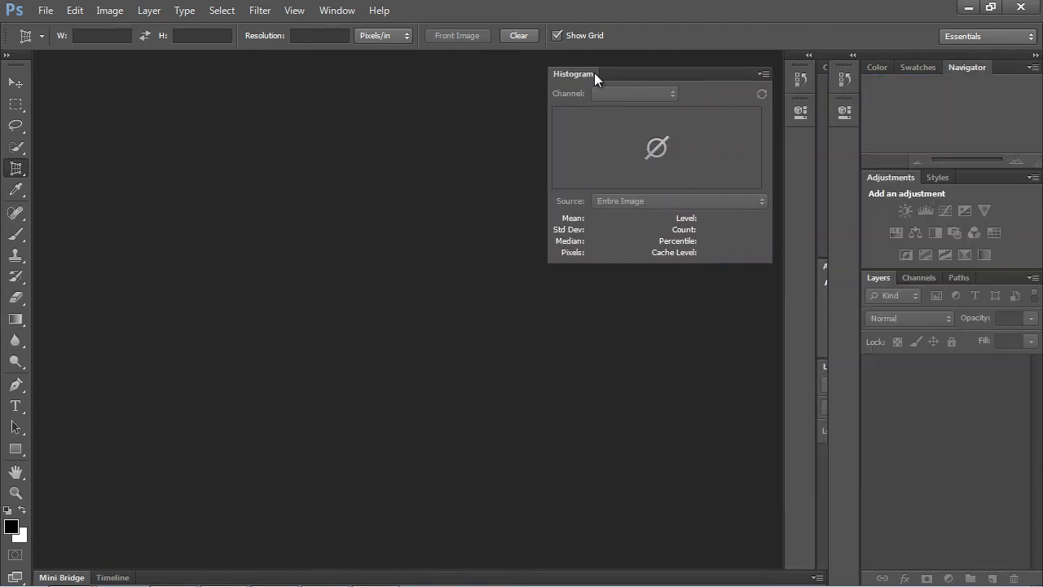
- Open Cardinal.jpg from the Images folder and nudge the Histogram panel slightly right
click(44, 10)
click(57, 39)
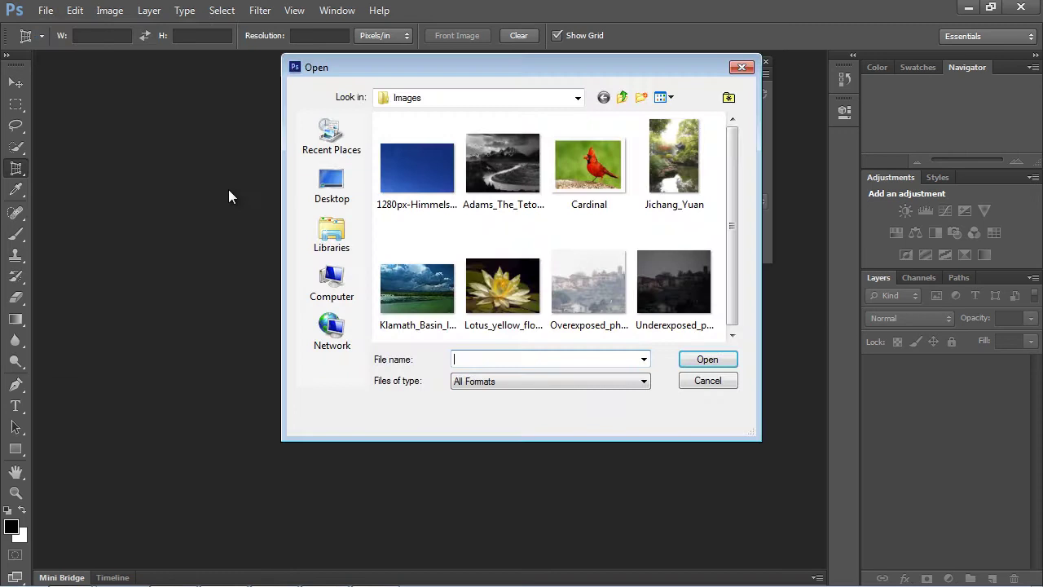
click(577, 176)
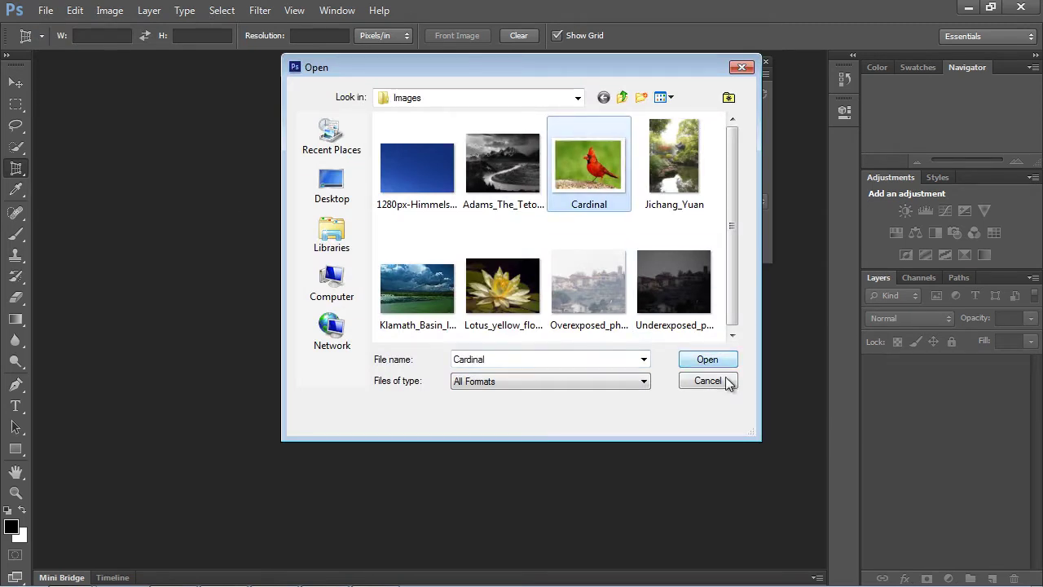
click(706, 360)
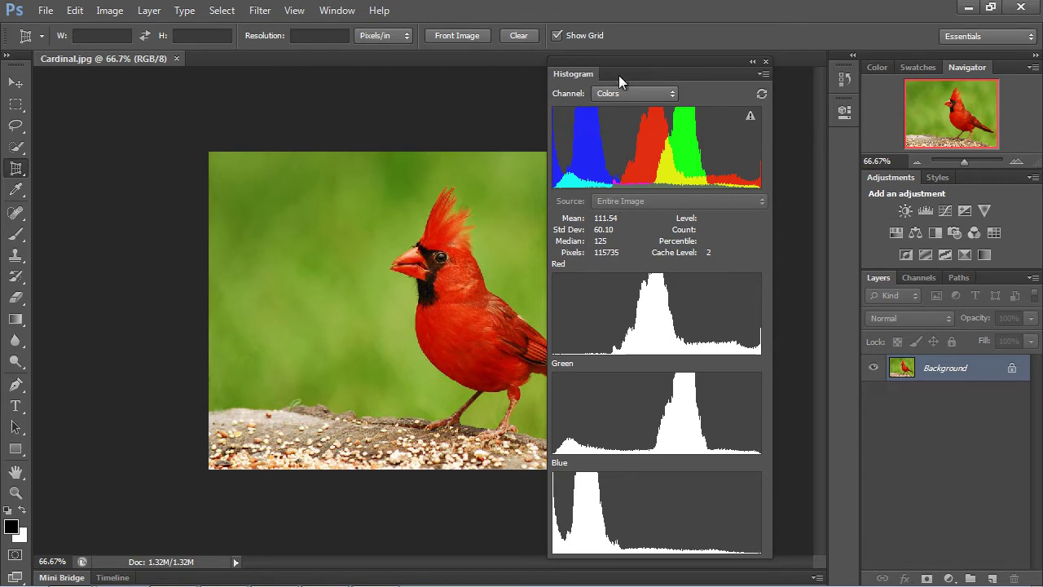
drag(618, 75, 659, 78)
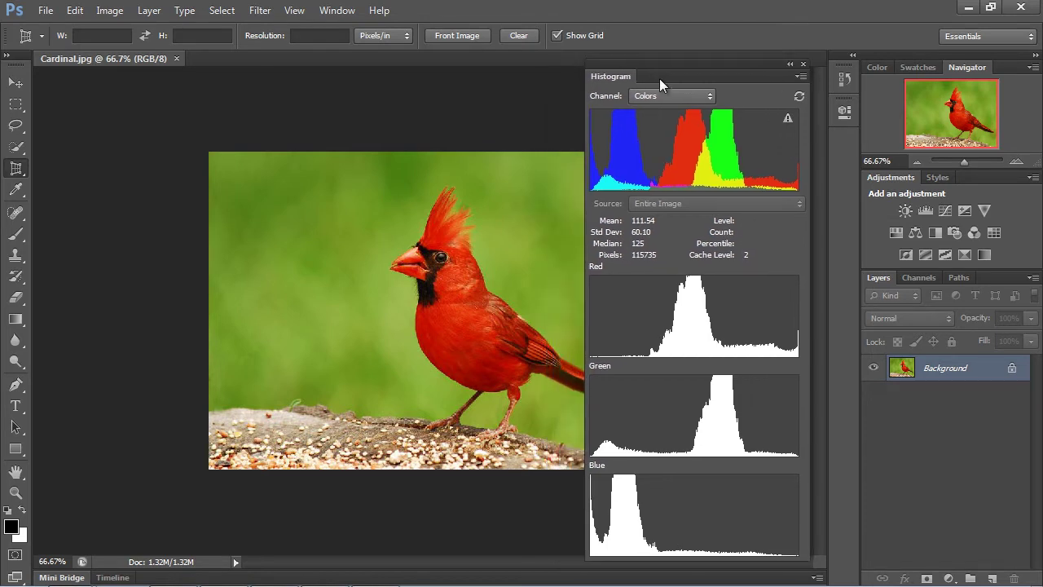
click(800, 77)
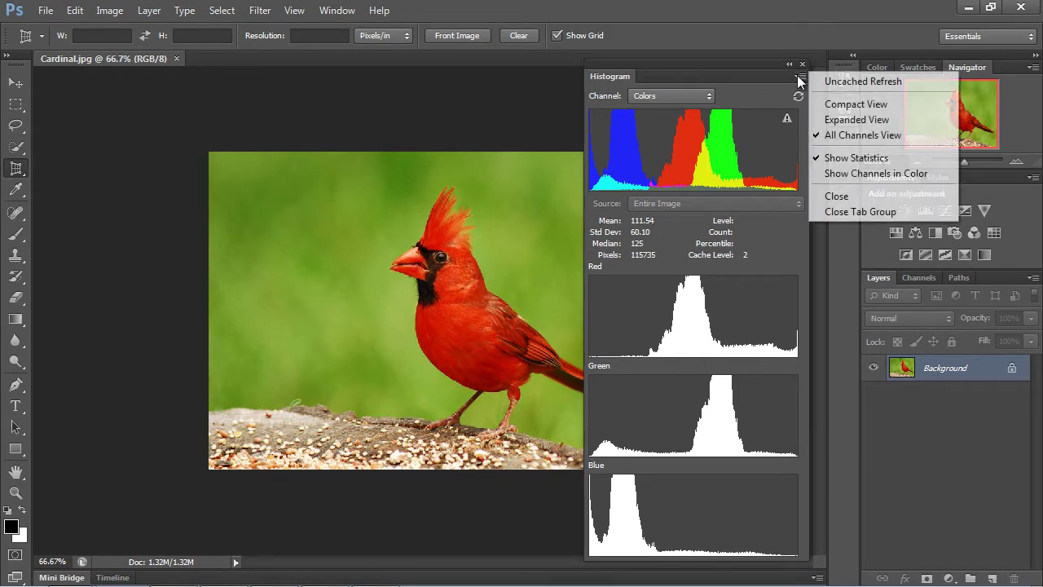
click(822, 109)
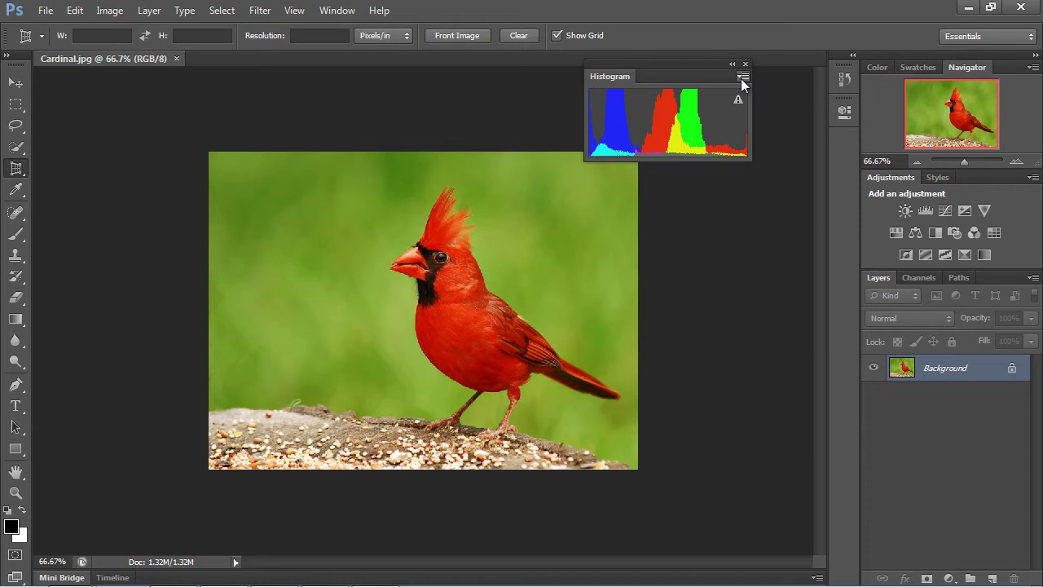
click(744, 76)
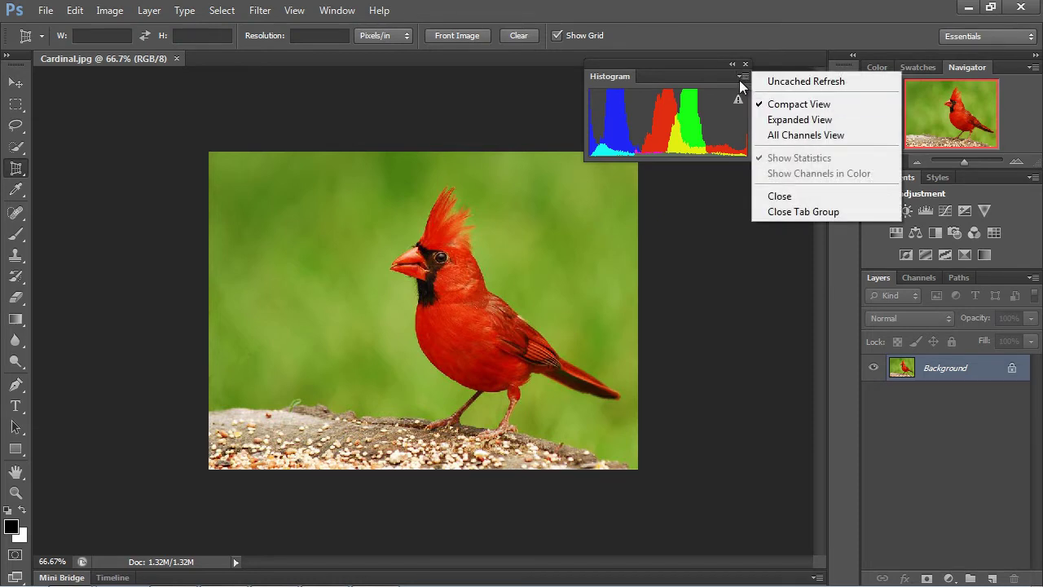
click(783, 121)
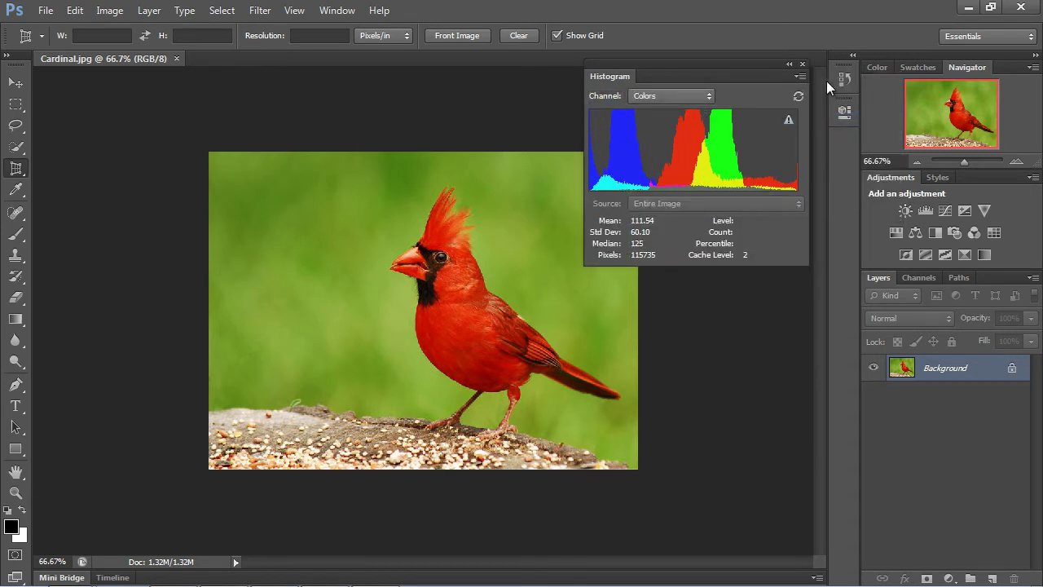
click(805, 79)
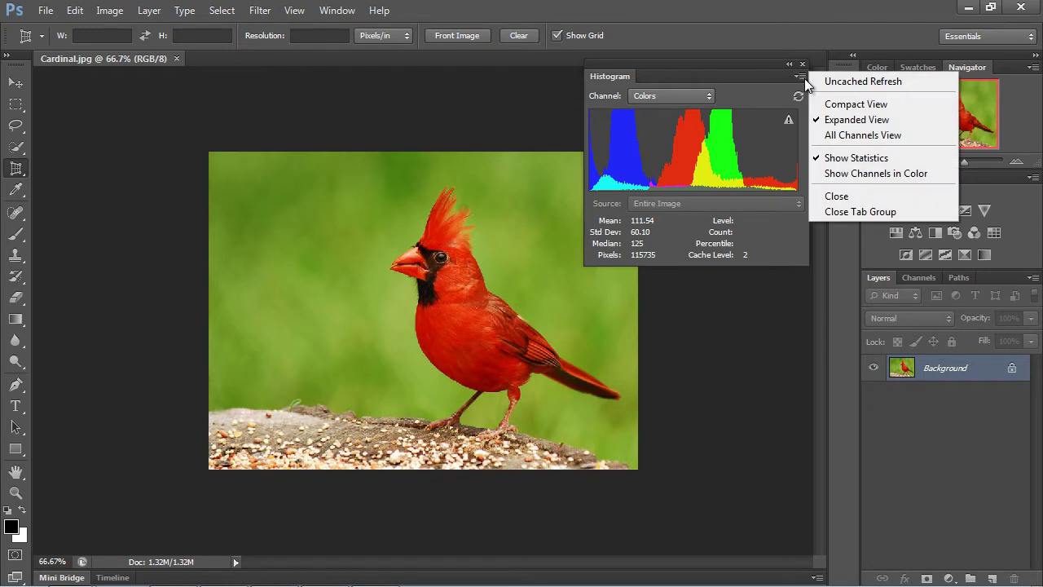
click(823, 140)
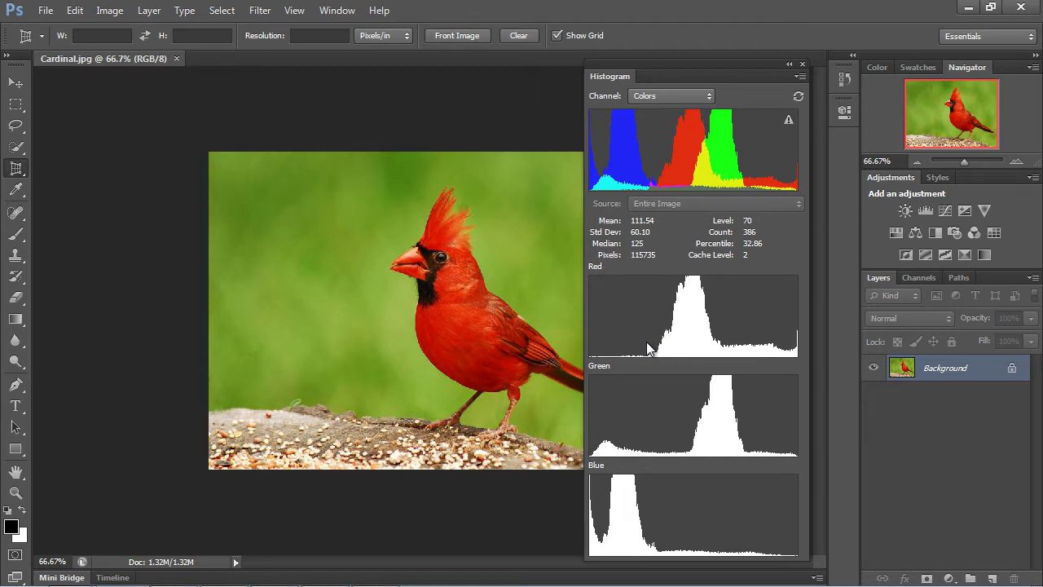
- Switch the Histogram's Channel setting from coloured overlays to the composite RGB channel
click(707, 96)
click(697, 113)
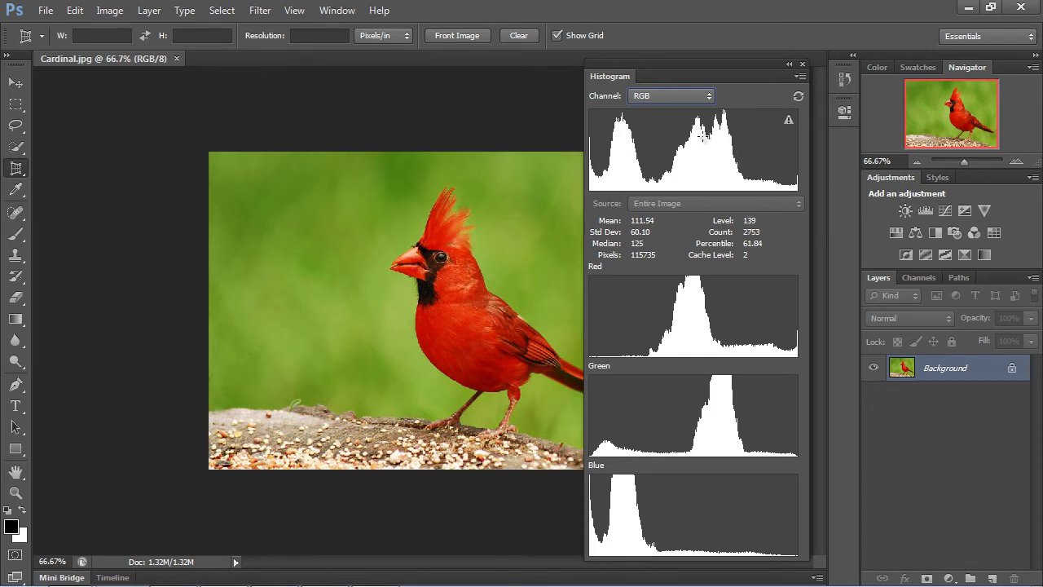
- Set the Histogram channel to Colors and read Level and Count values across the graph
click(706, 98)
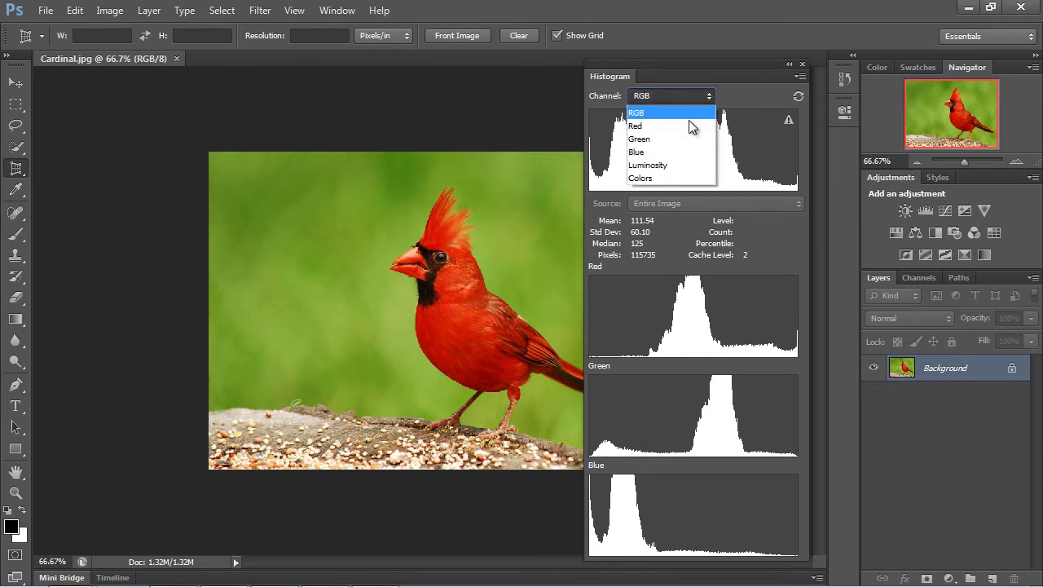
click(670, 177)
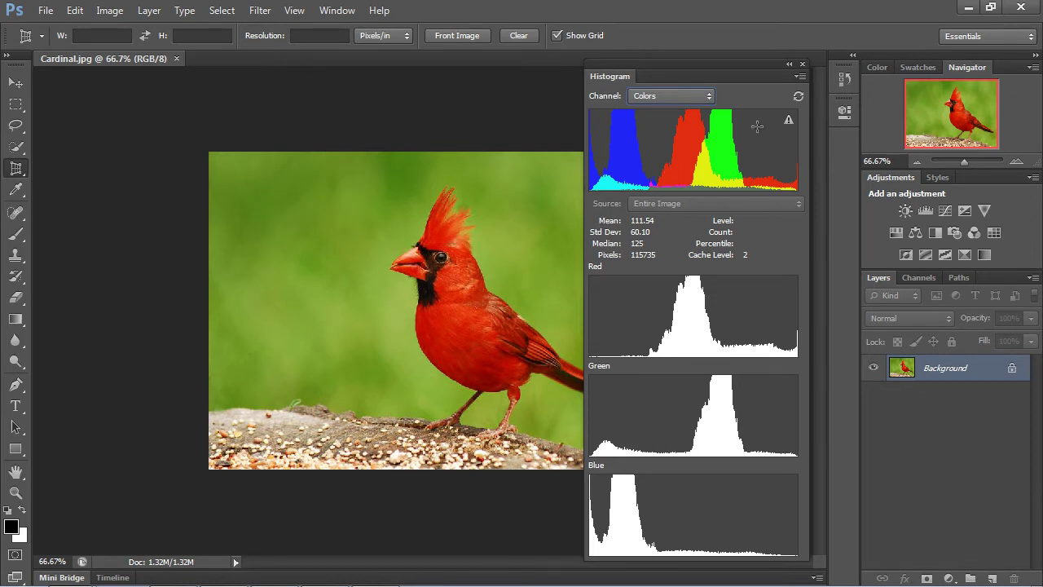
mouse_move(755, 124)
mouse_move(673, 163)
- Open the blue sky photo 1280px-Himmelsblau.jpg from the Images folder
mouse_move(643, 147)
click(47, 11)
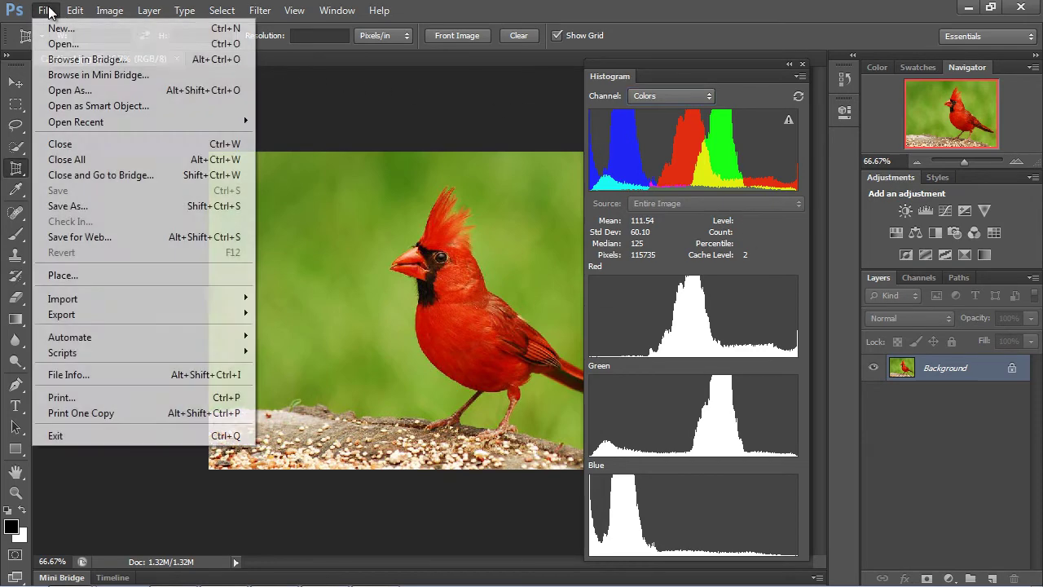
click(54, 44)
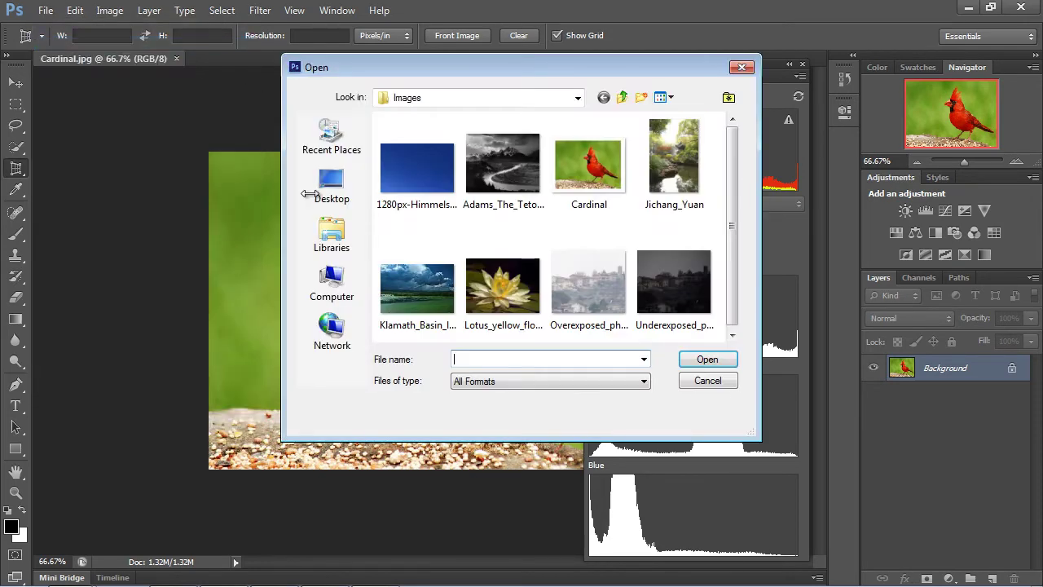
click(417, 167)
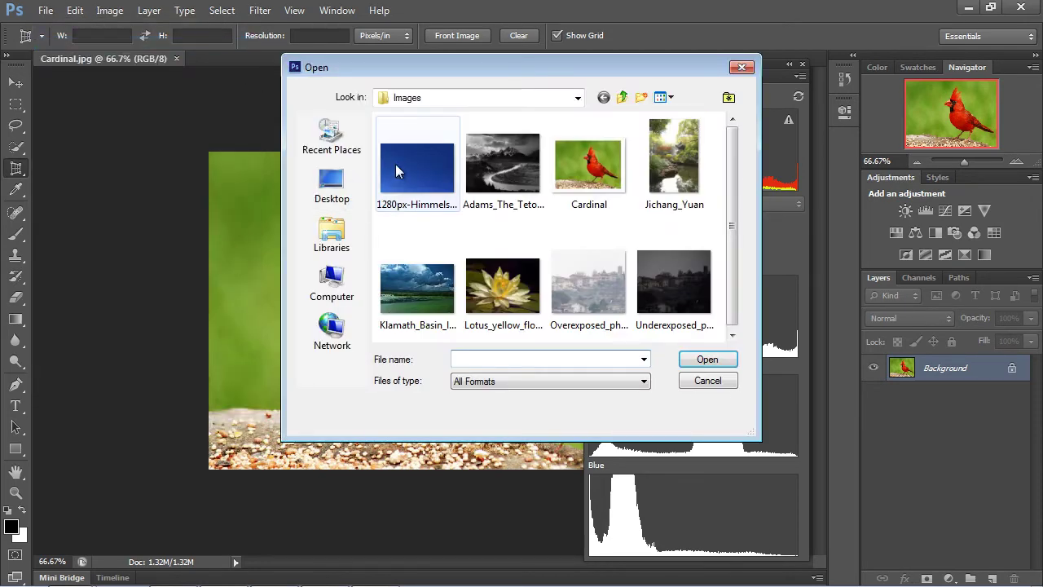
click(706, 362)
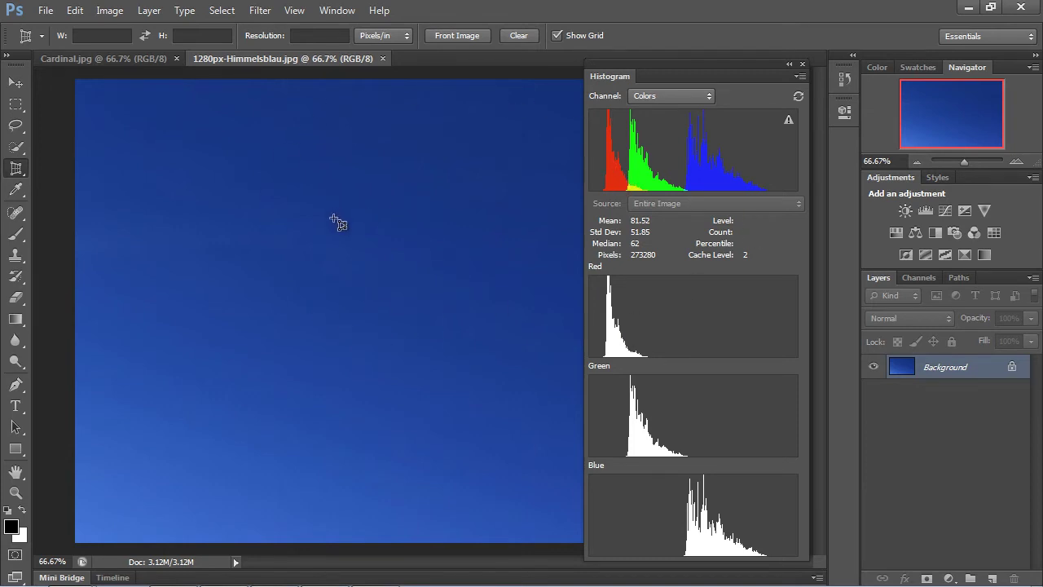
- Switch the blue sky photo's Histogram channel to RGB, showing mean 81.52
click(670, 98)
click(667, 112)
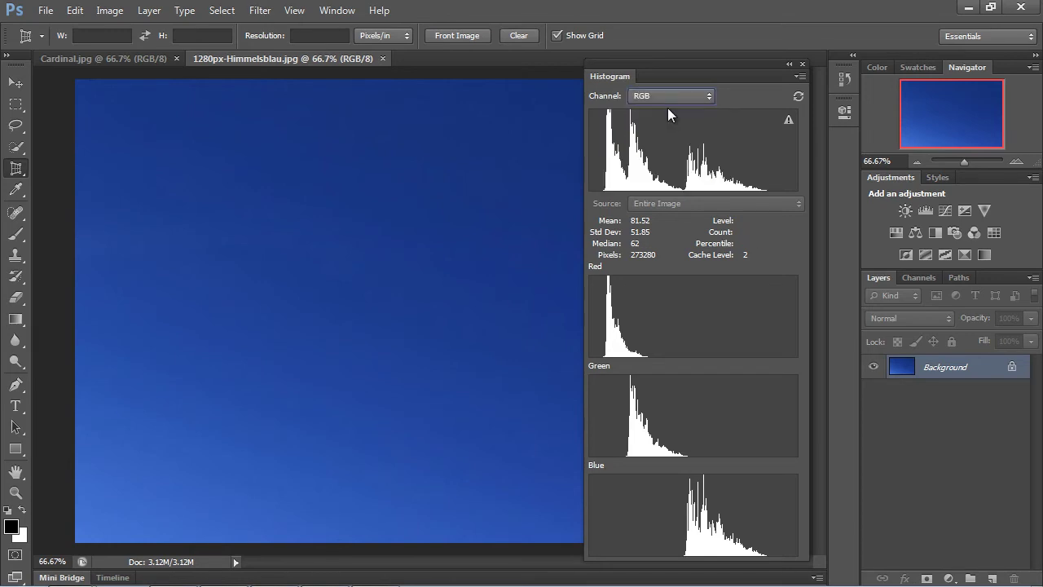
click(45, 10)
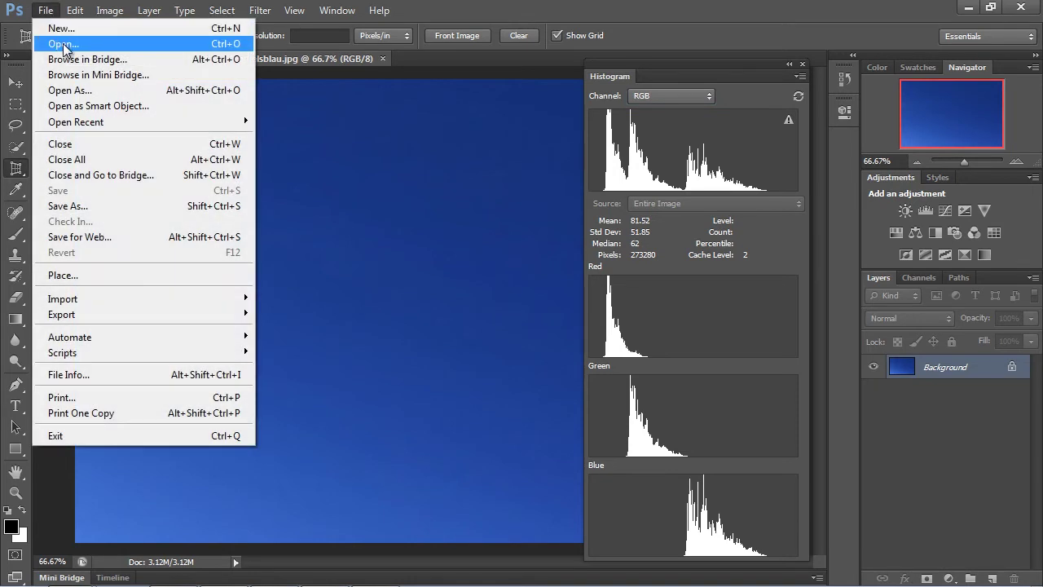
- Reopen Cardinal.jpg from the Images folder to view its RGB histogram, mean 111.54
click(65, 44)
double_click(575, 169)
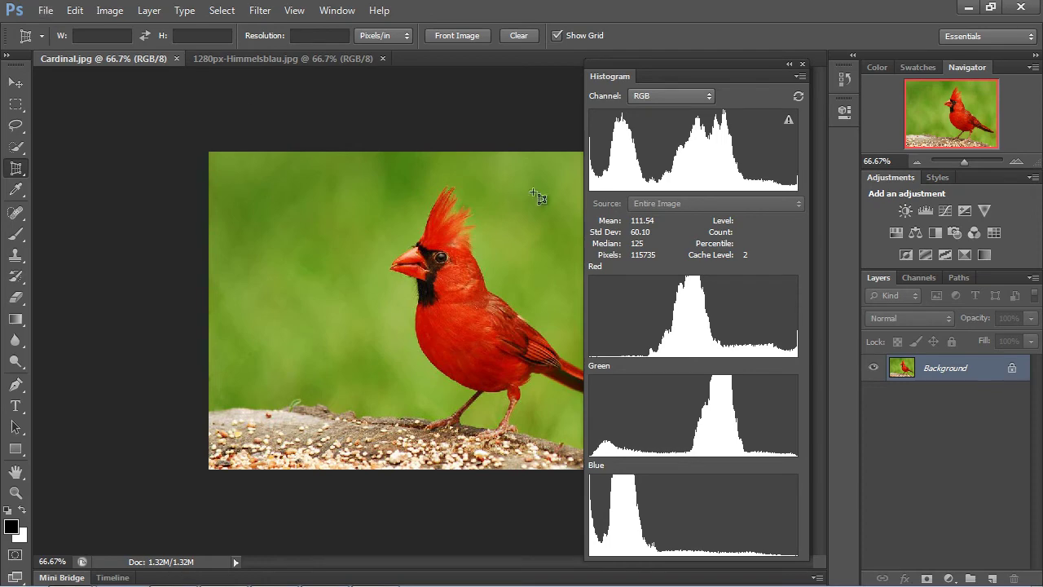
- Open Overexposed_photo.JPG, whose histogram reports mean 192.93 and median 182
click(45, 10)
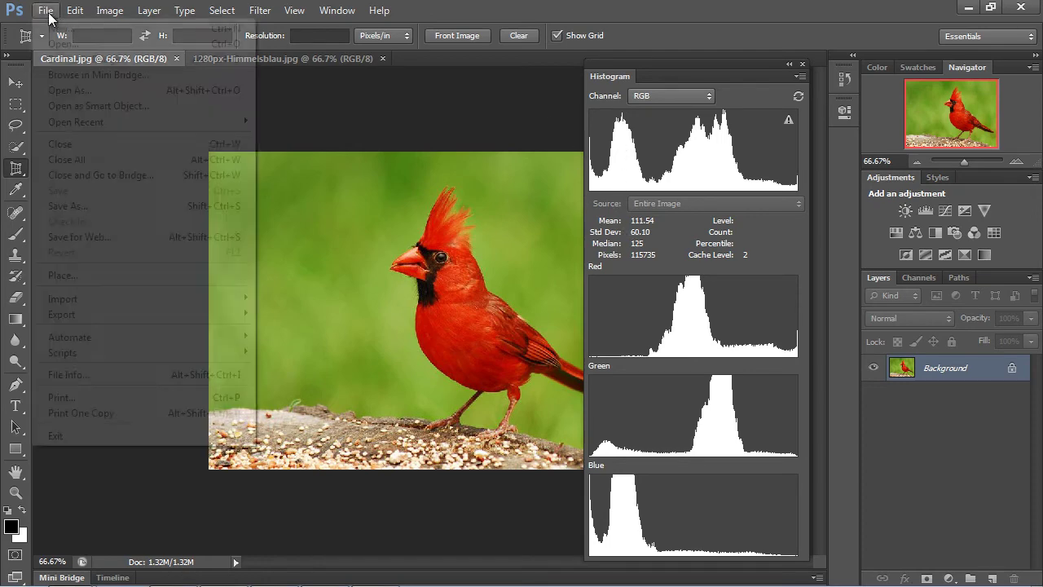
click(58, 42)
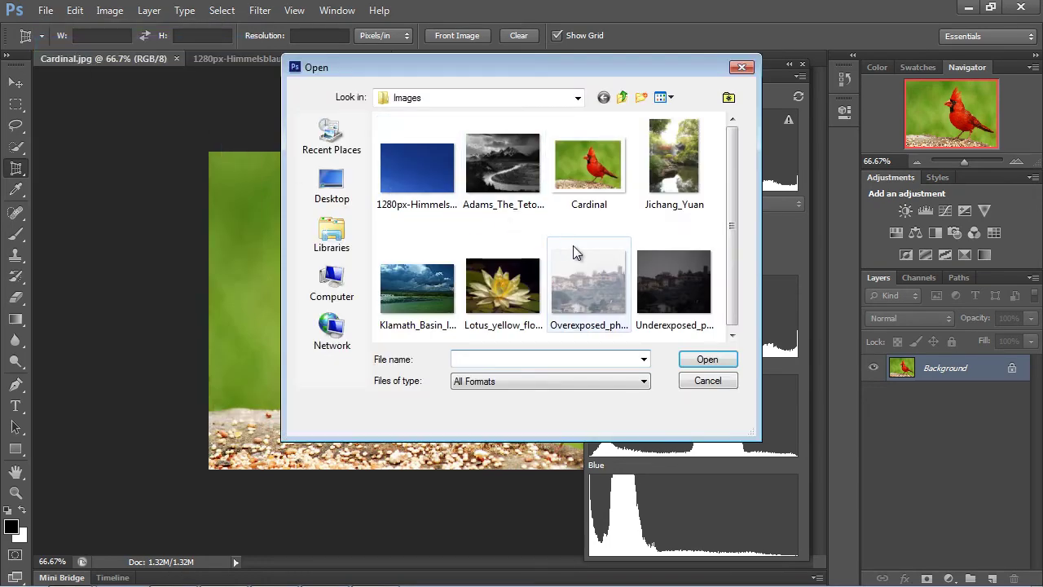
click(590, 281)
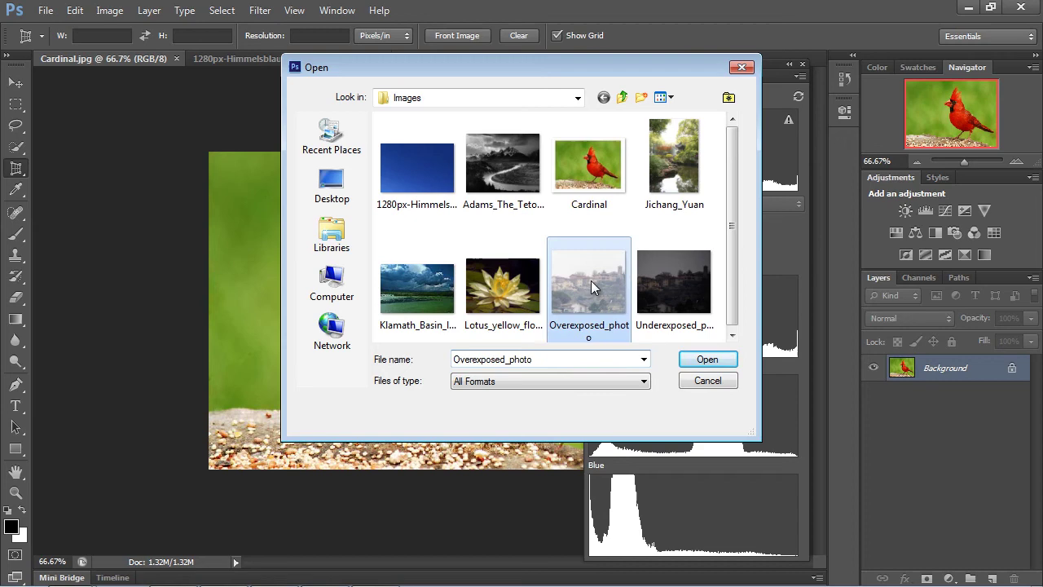
click(707, 359)
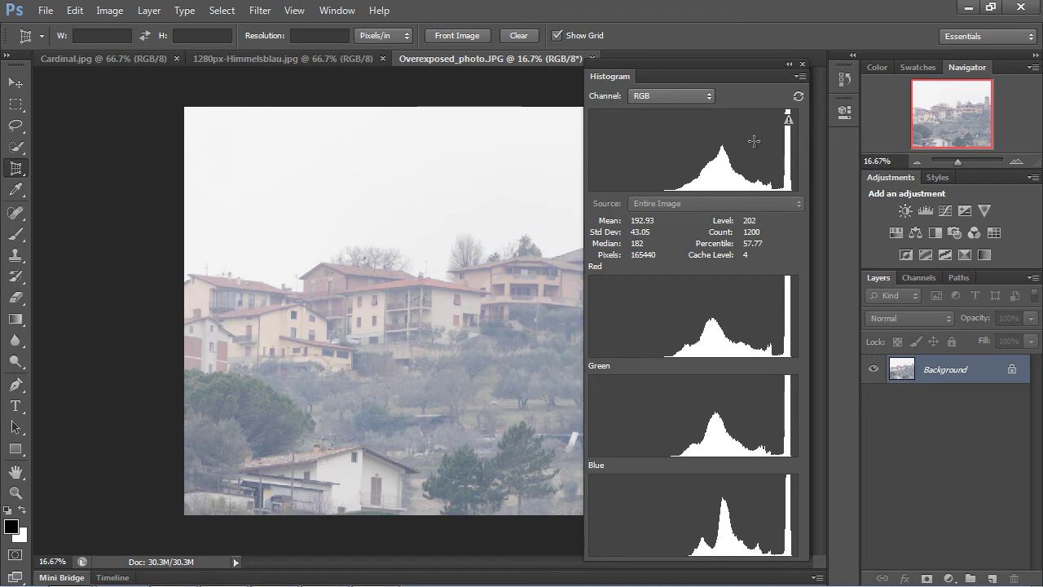
- Open Underexposed_photo.JPG, whose histogram shows mean 55.73 and median 41
click(46, 10)
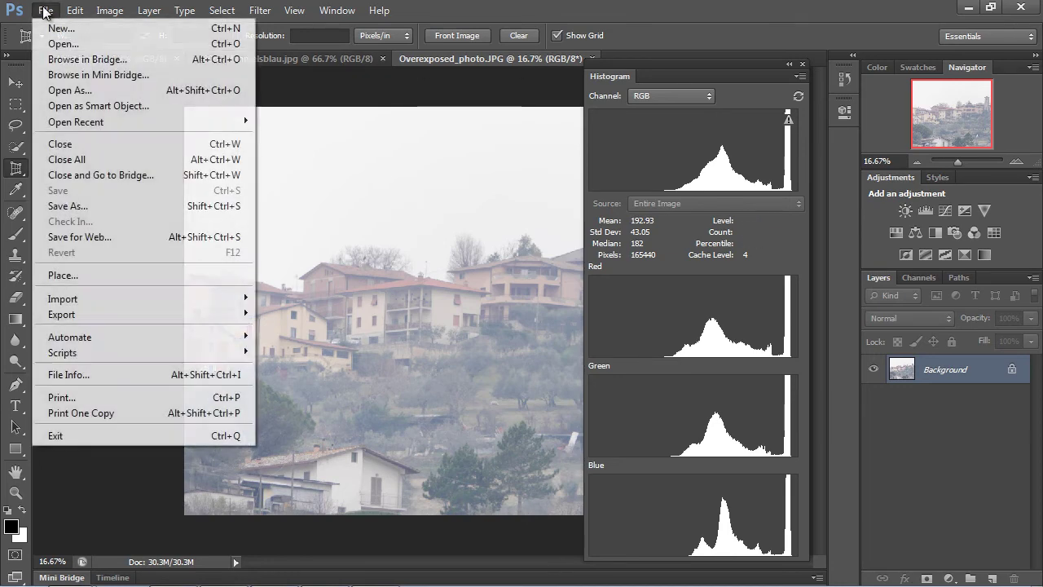
click(57, 44)
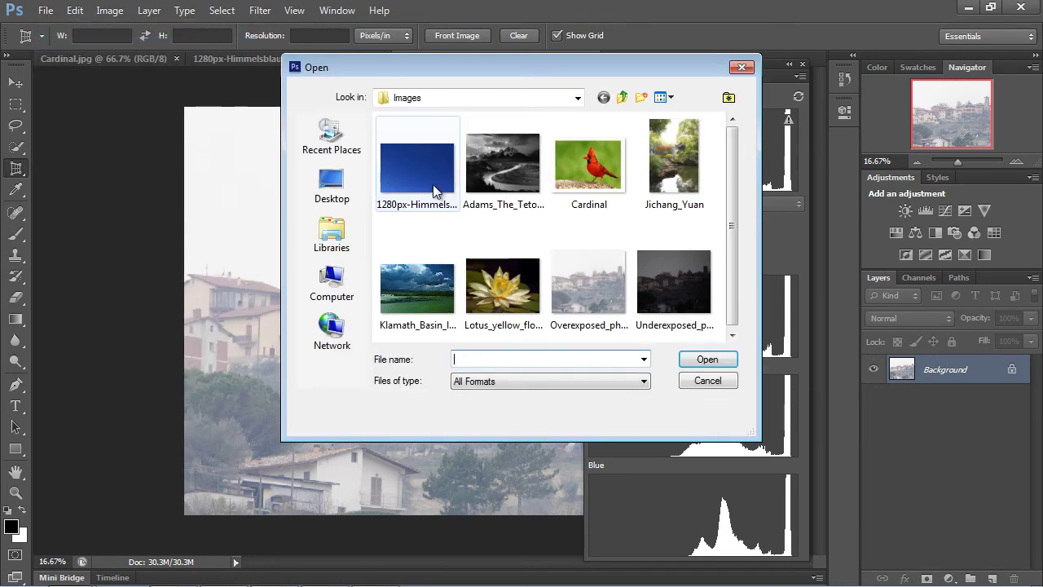
click(669, 274)
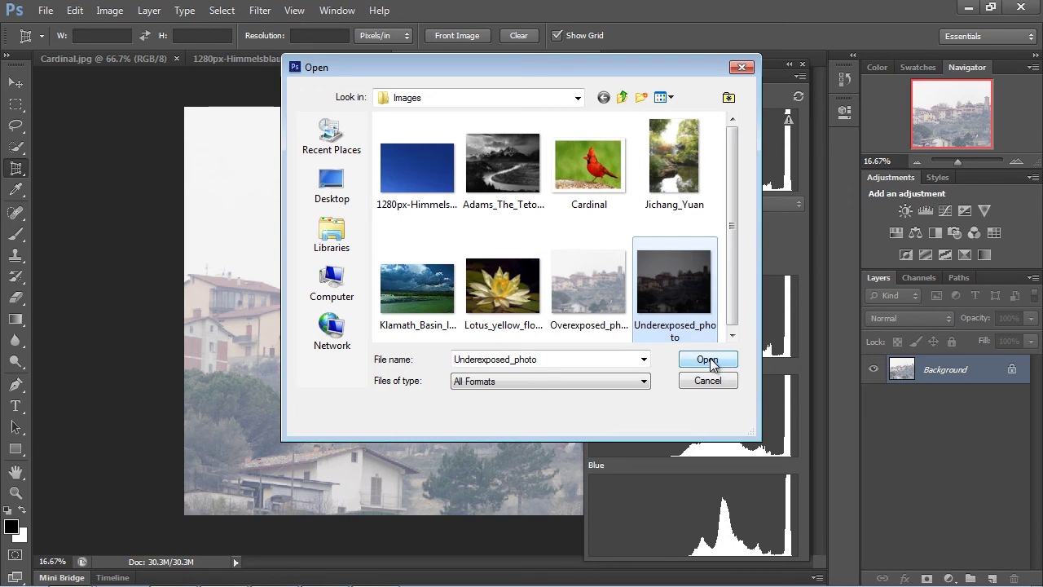
click(708, 359)
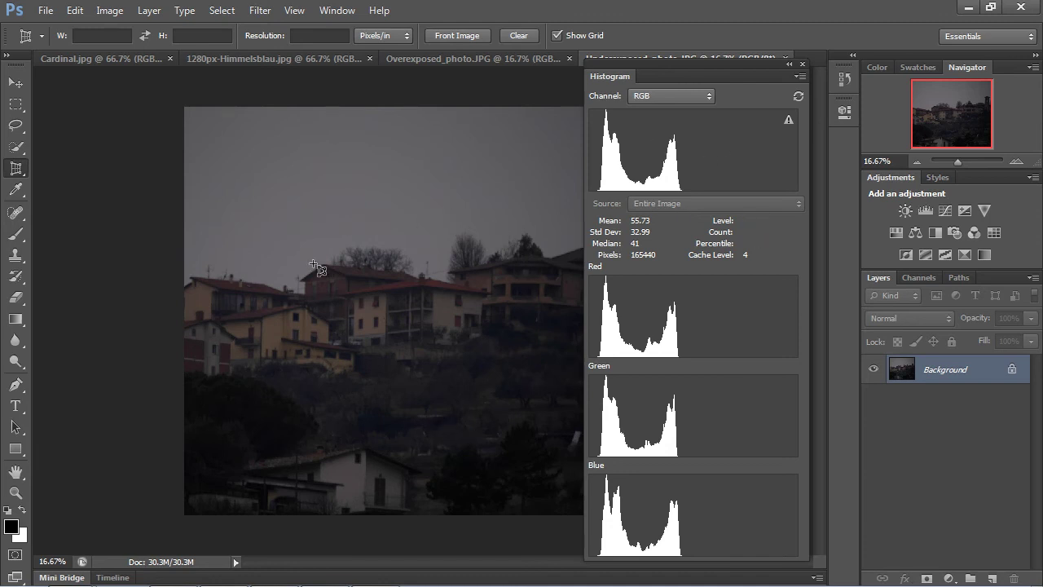
mouse_move(652, 175)
- Open the Lotus_yellow_flower photo from the Images folder
click(46, 11)
click(58, 44)
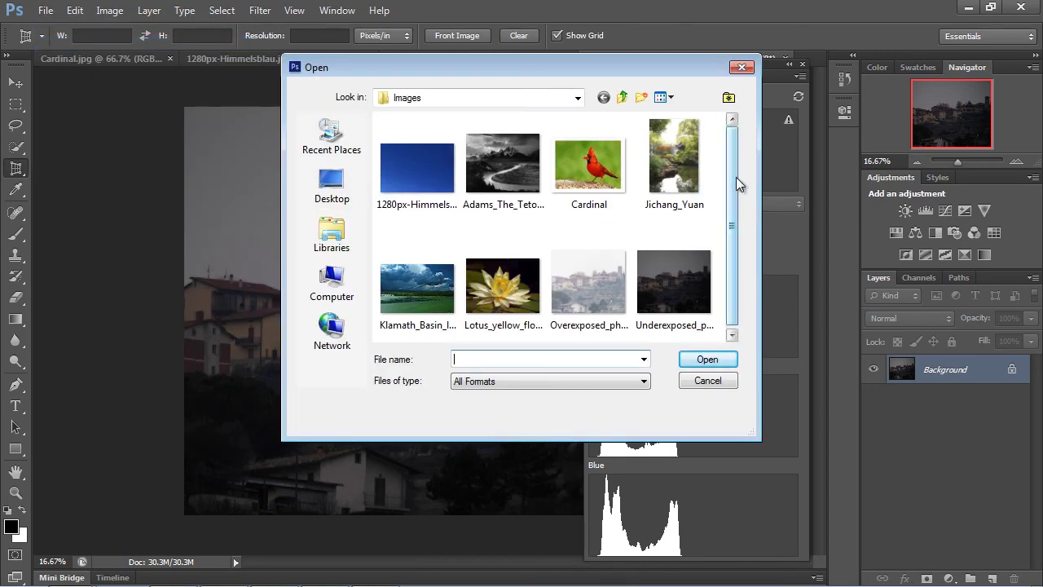
click(531, 292)
click(706, 359)
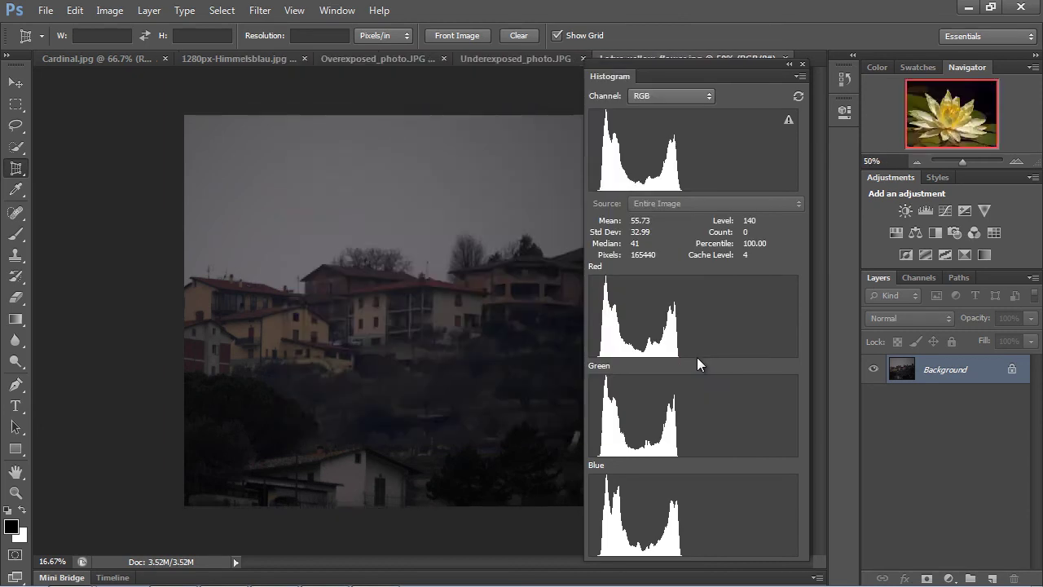
- Move the Histogram panel further right so it no longer covers the flower
drag(673, 77, 717, 77)
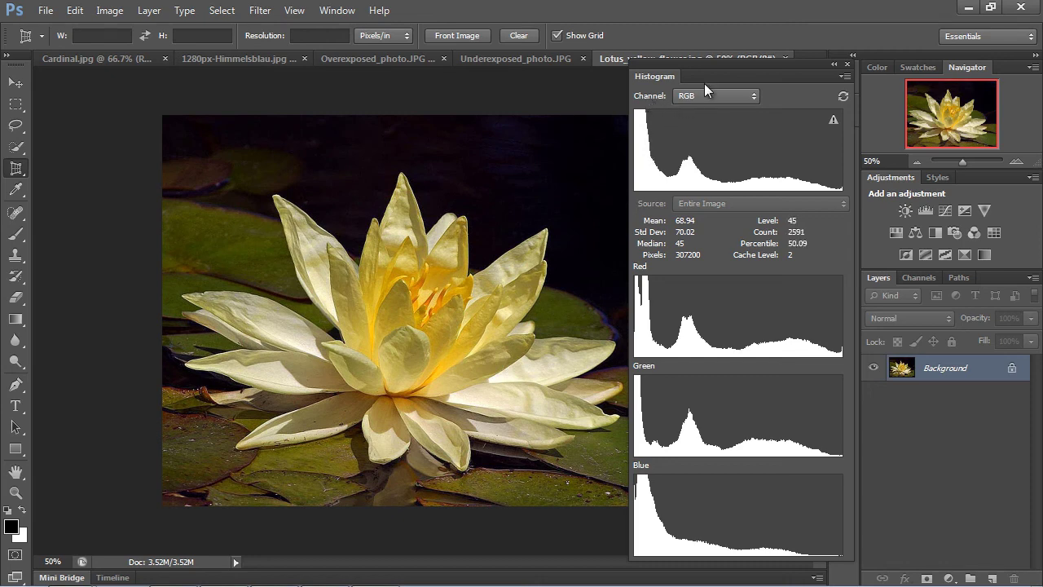
drag(704, 79, 760, 77)
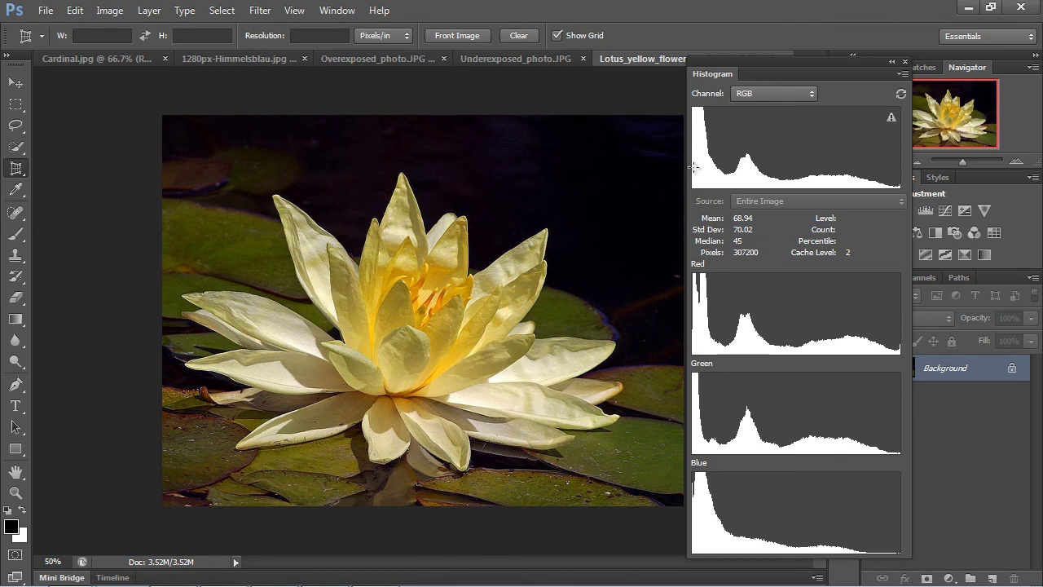
mouse_move(734, 160)
mouse_move(707, 117)
- Open Klamath_Basin_landscape, whose histogram shows mean 96.70 and median 91
click(46, 11)
click(62, 41)
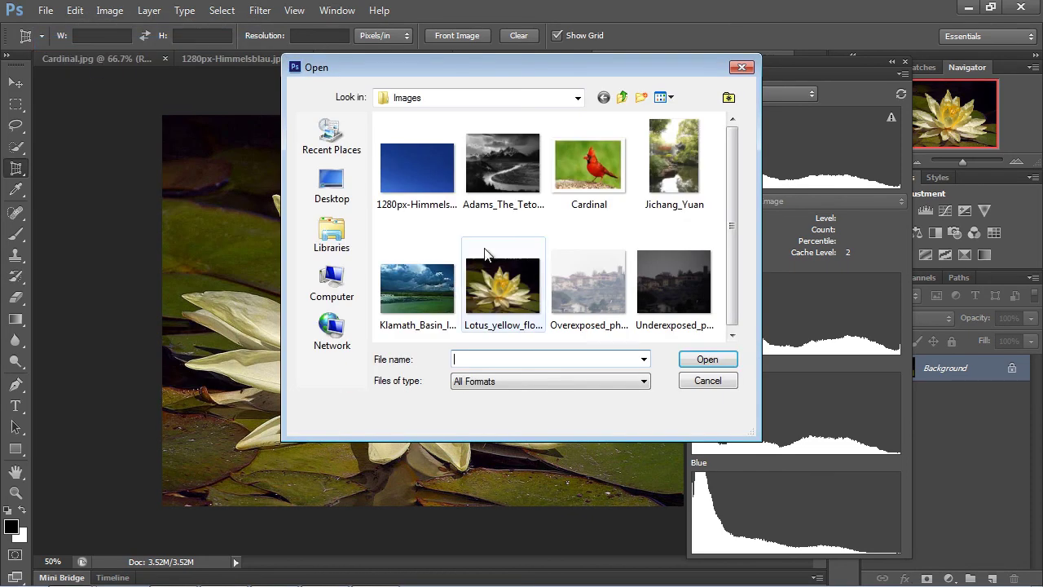
click(429, 282)
click(702, 359)
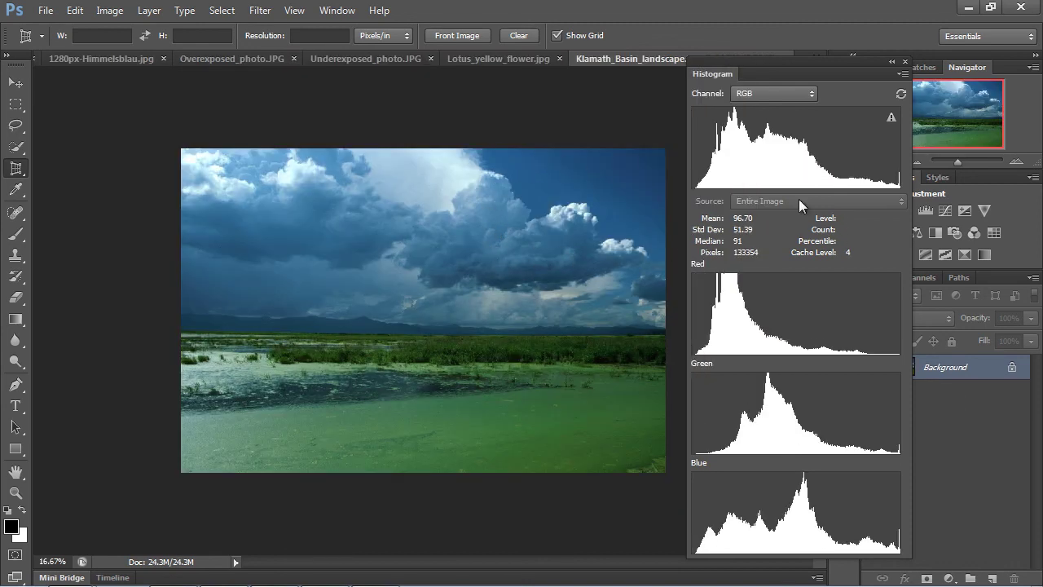
mouse_move(750, 142)
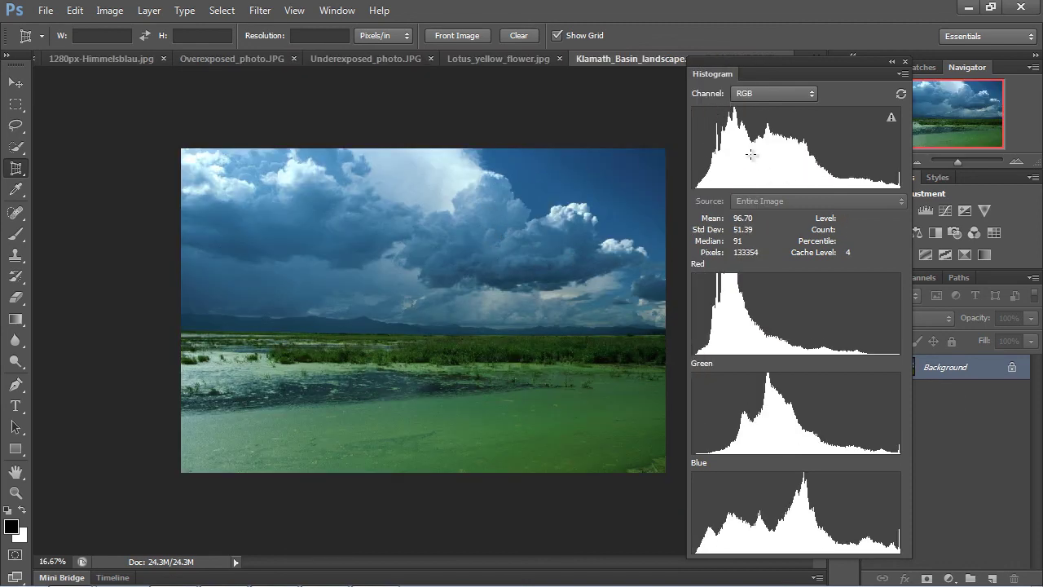